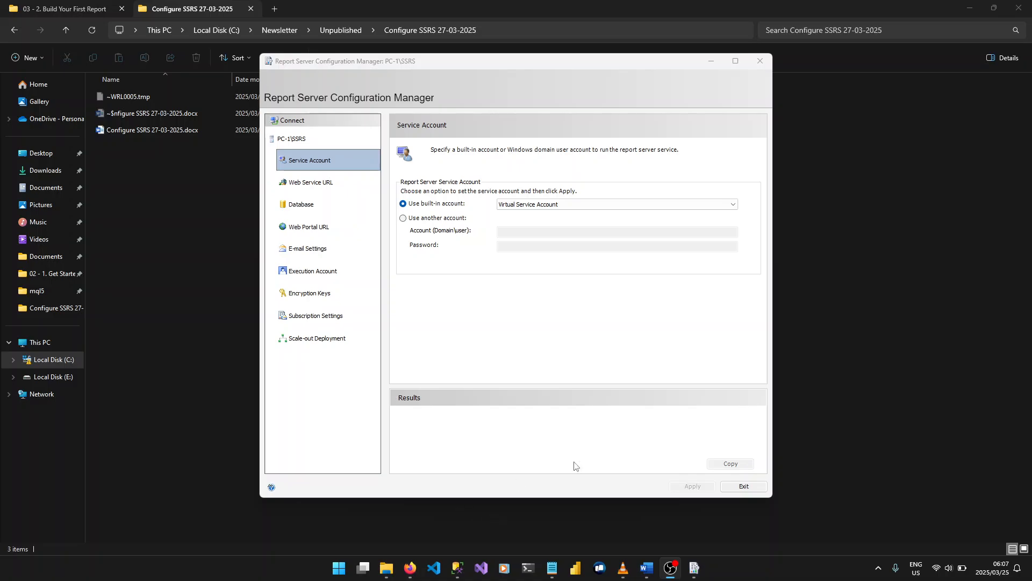
Close the open Report Server Configuration Manager window and relaunch the program by searching for "report"
left_click(760, 61)
key("super")
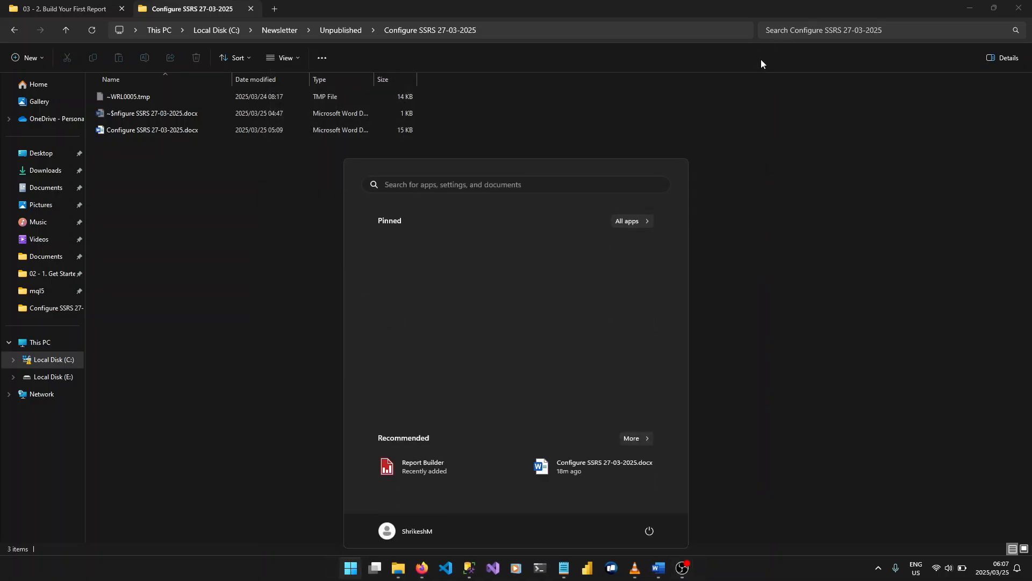
type("r")
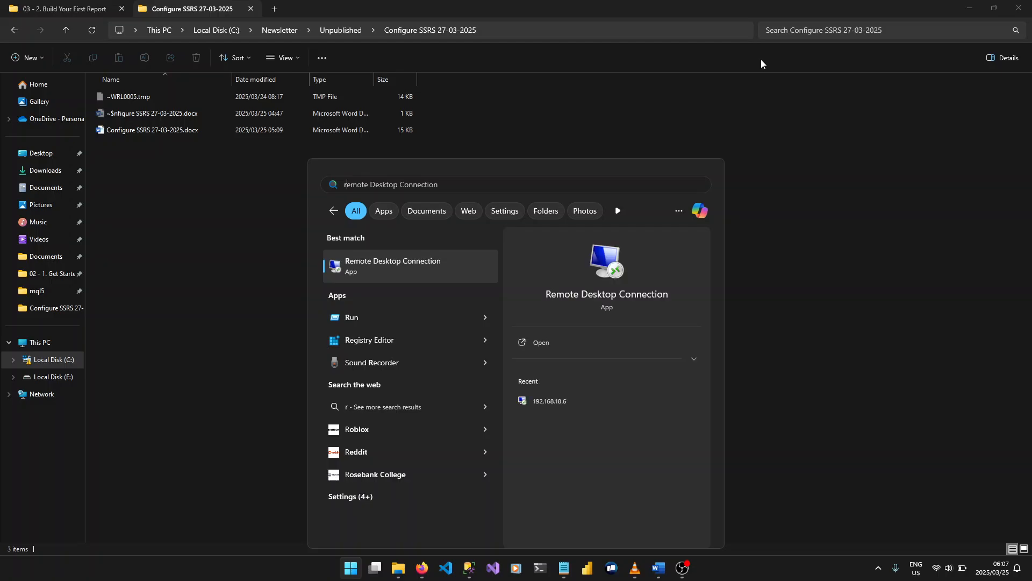
type("eport")
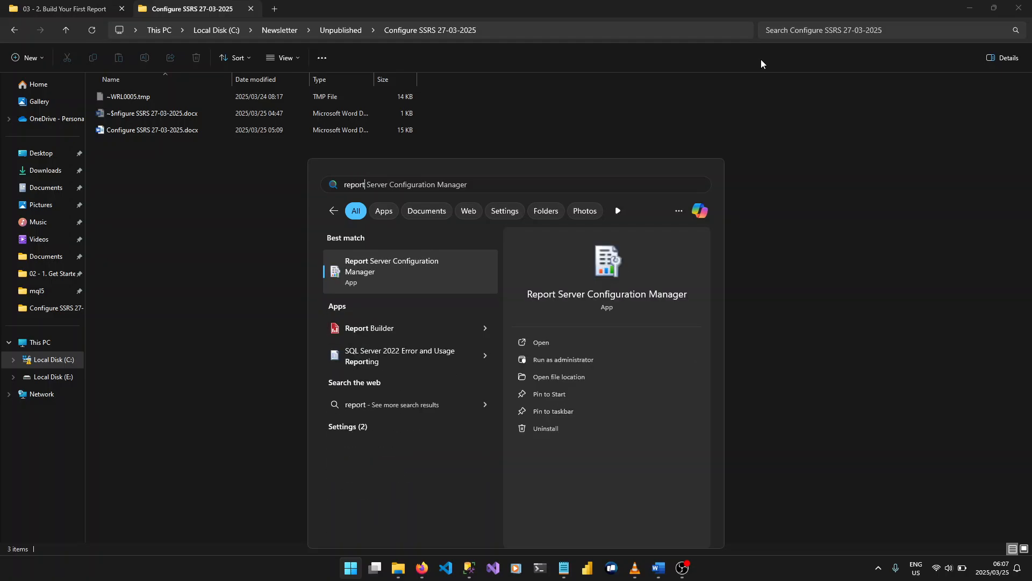
left_click(346, 279)
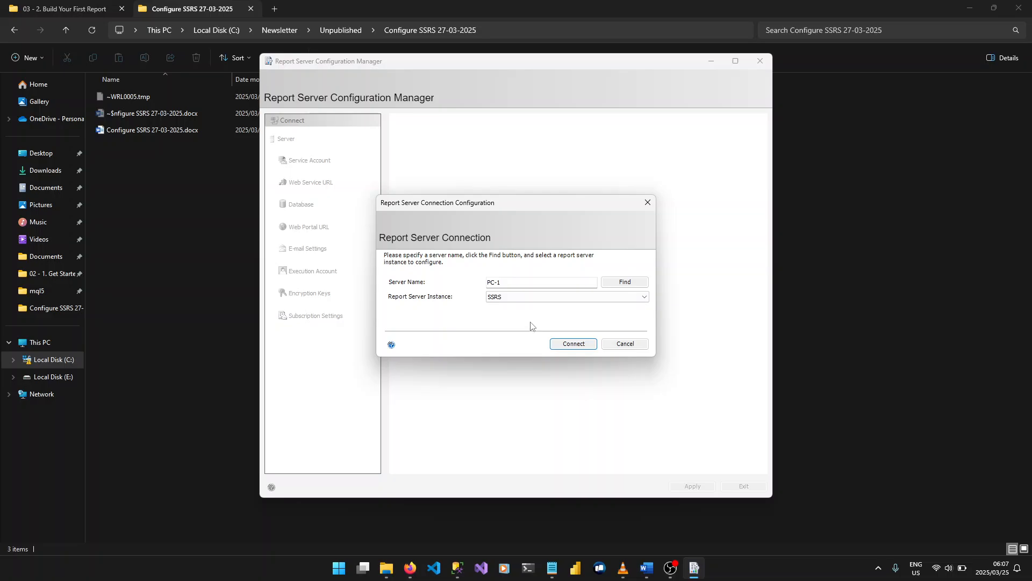
Connect to the SSRS report server instance on the server PC-1
left_click(546, 298)
left_click(547, 299)
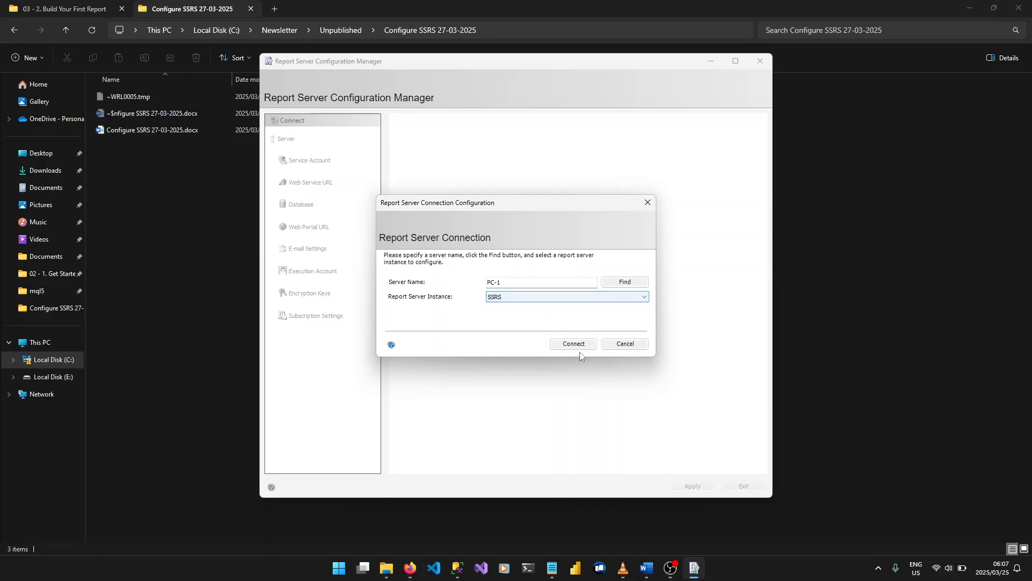
left_click(573, 344)
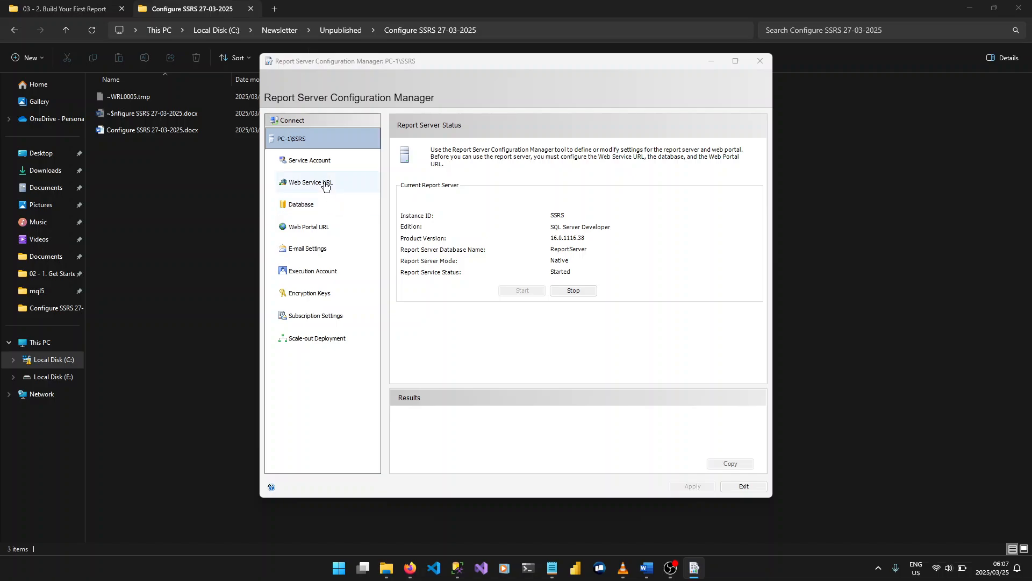
Review the service account settings and the available built-in account options
left_click(340, 161)
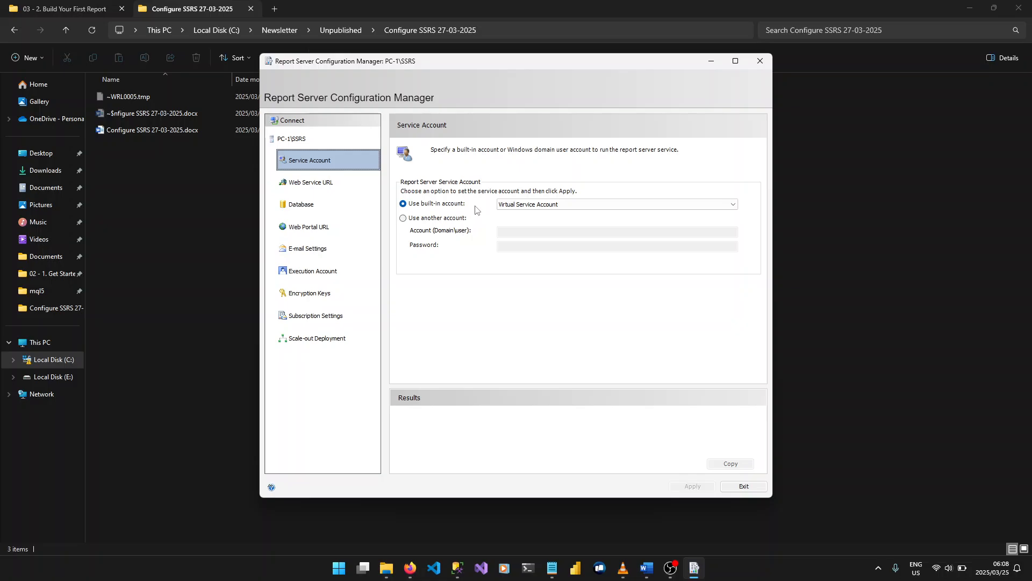
left_click(535, 205)
left_click(544, 186)
Examine the Web Service URL settings, including the virtual directory and the available HTTPS certificates
left_click(354, 186)
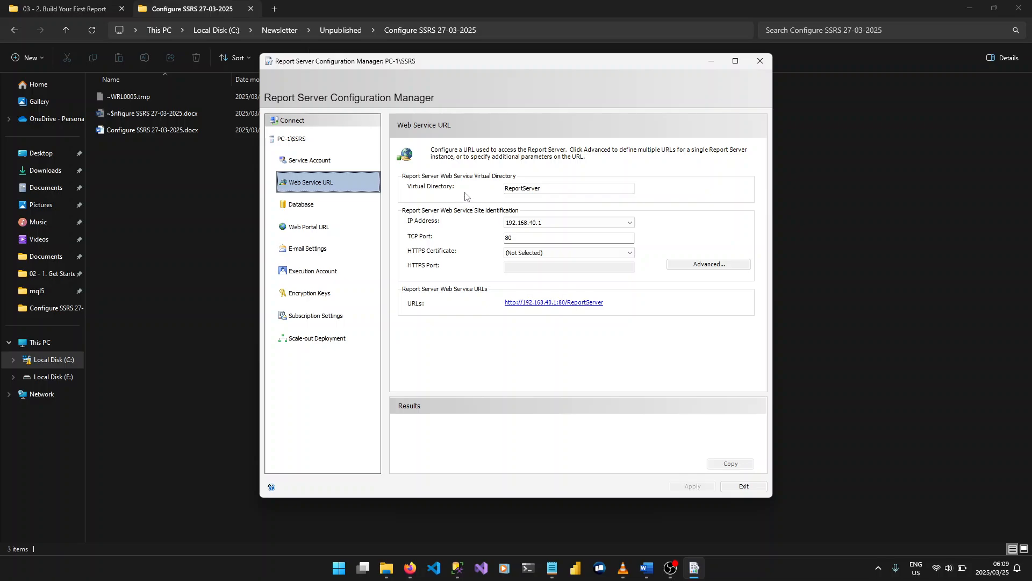
left_click(586, 190)
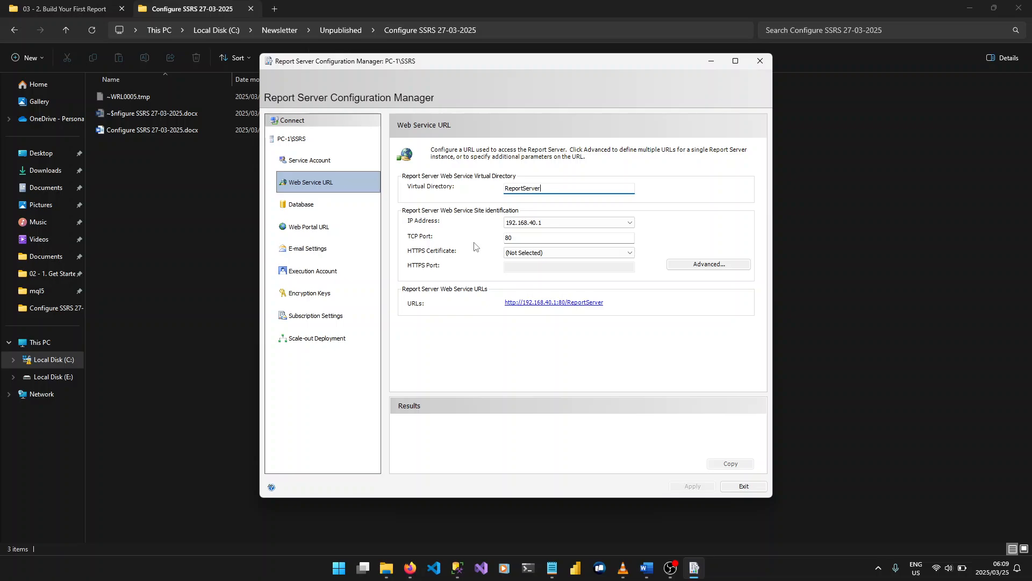
left_click(557, 255)
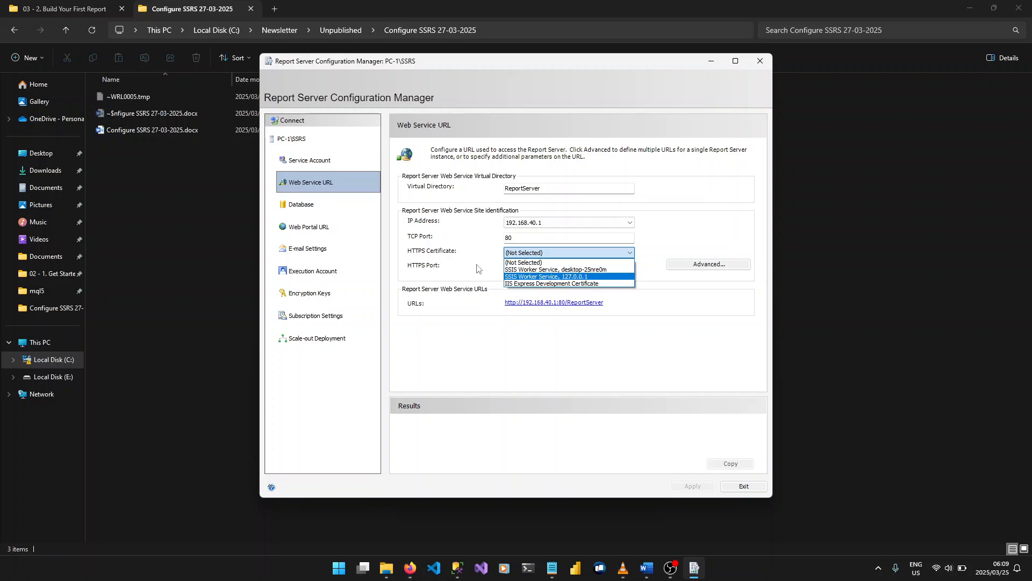
left_click(689, 213)
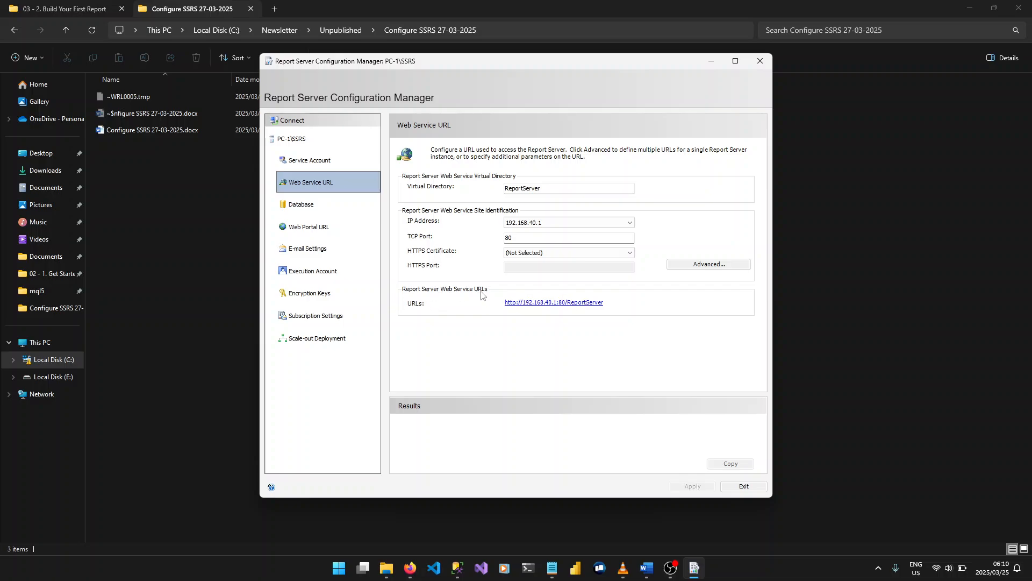
Start changing the report server database with the option to create a new report server database
left_click(316, 207)
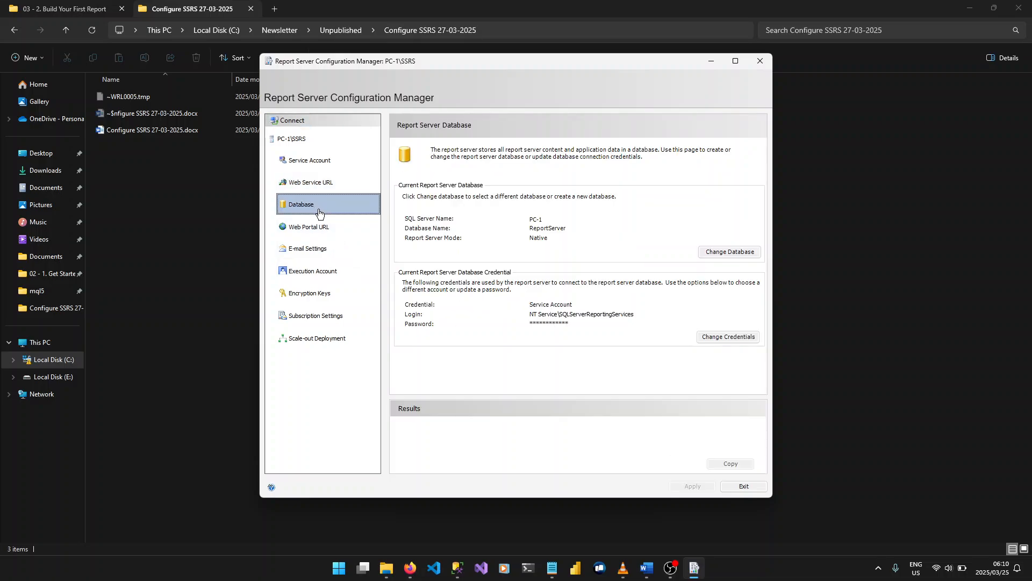
left_click(723, 252)
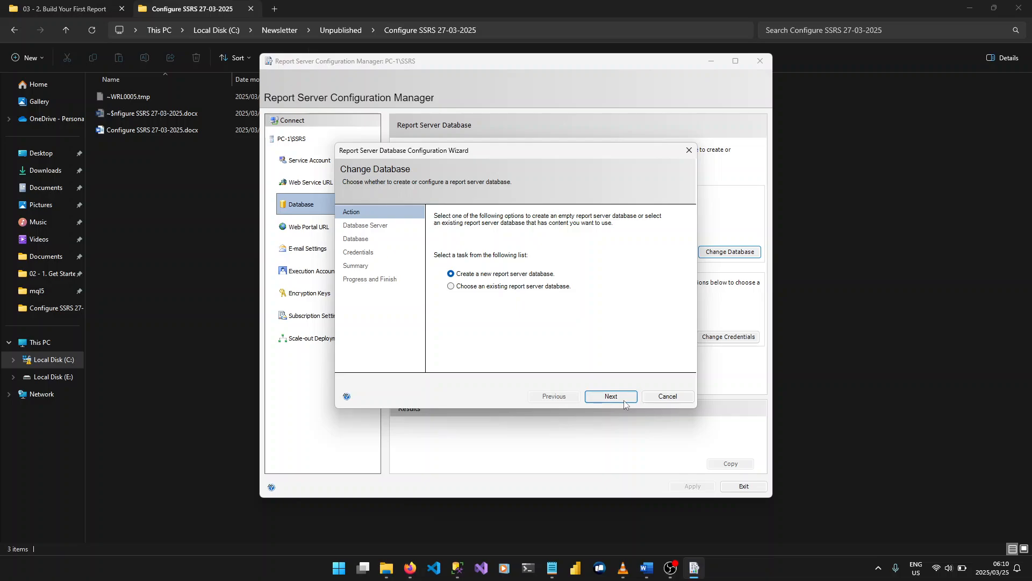
left_click(610, 395)
Set the database server authentication to SQL Server Account with username sa and paste the account password
left_click(627, 285)
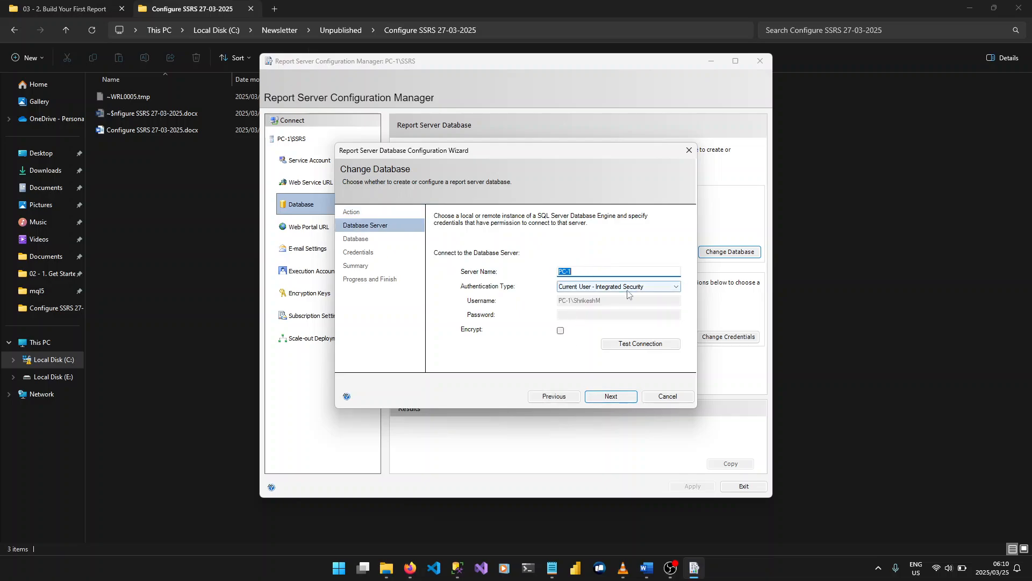
left_click(618, 301)
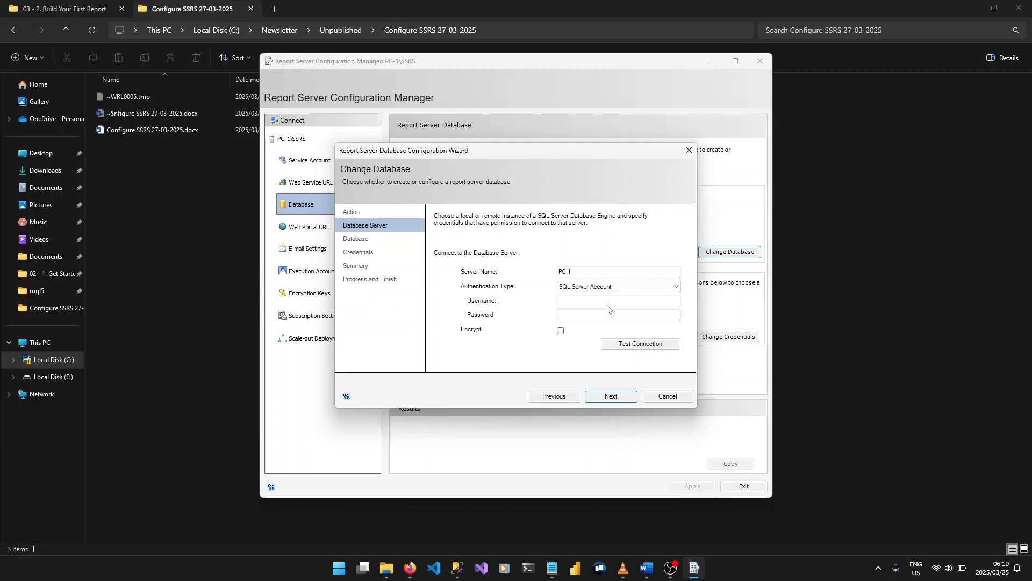
left_click(608, 301)
key("Tab")
key("alt+Tab")
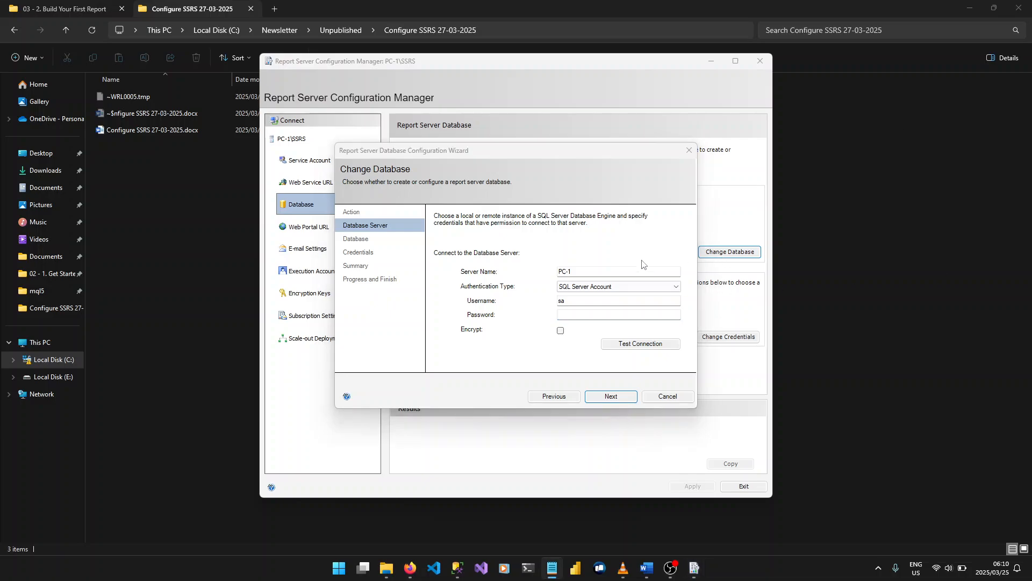
left_click(610, 316)
key("ctrl+v")
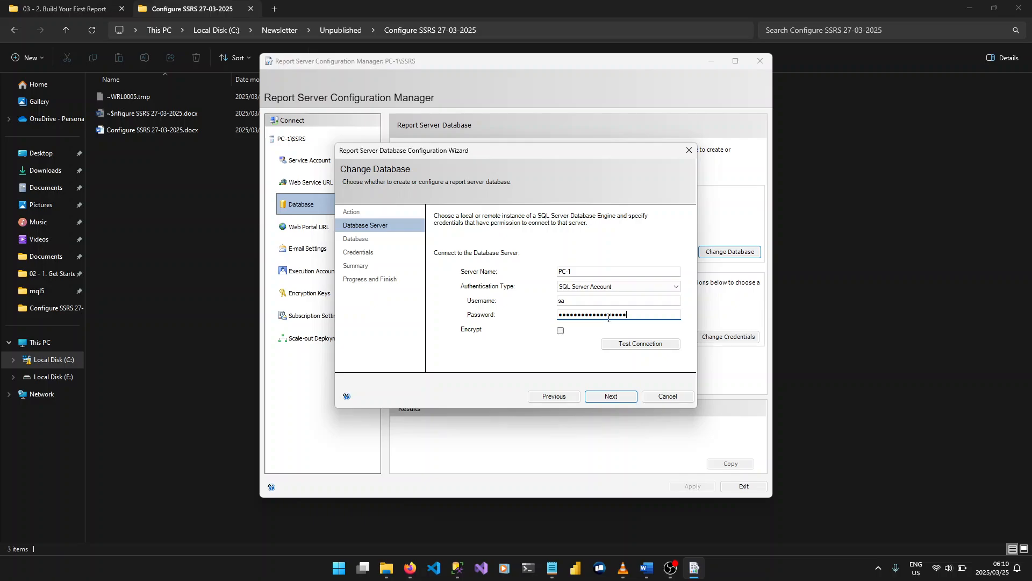
Test the connection to the database server and proceed to the database naming page
left_click(624, 343)
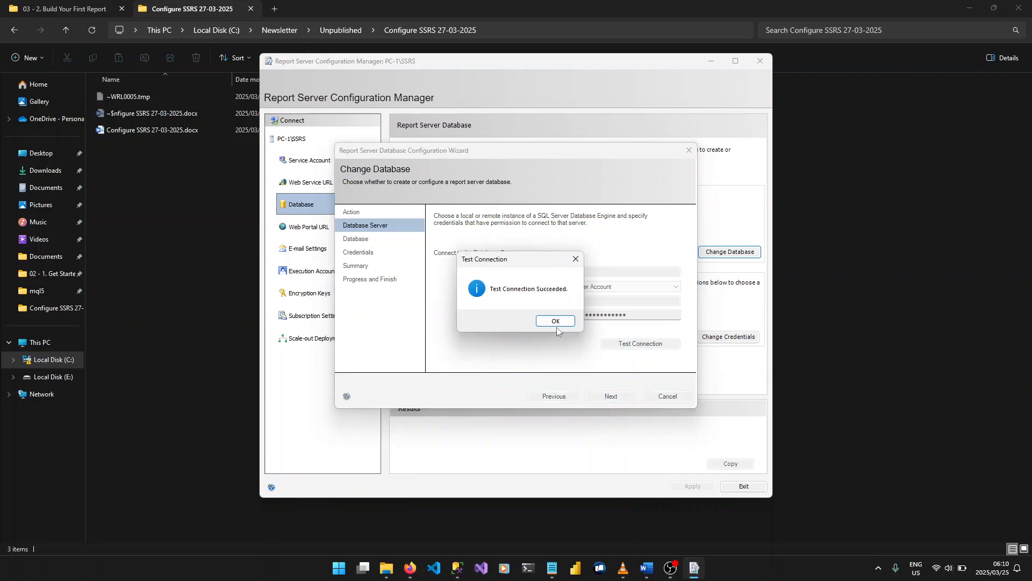
left_click(556, 321)
left_click(611, 396)
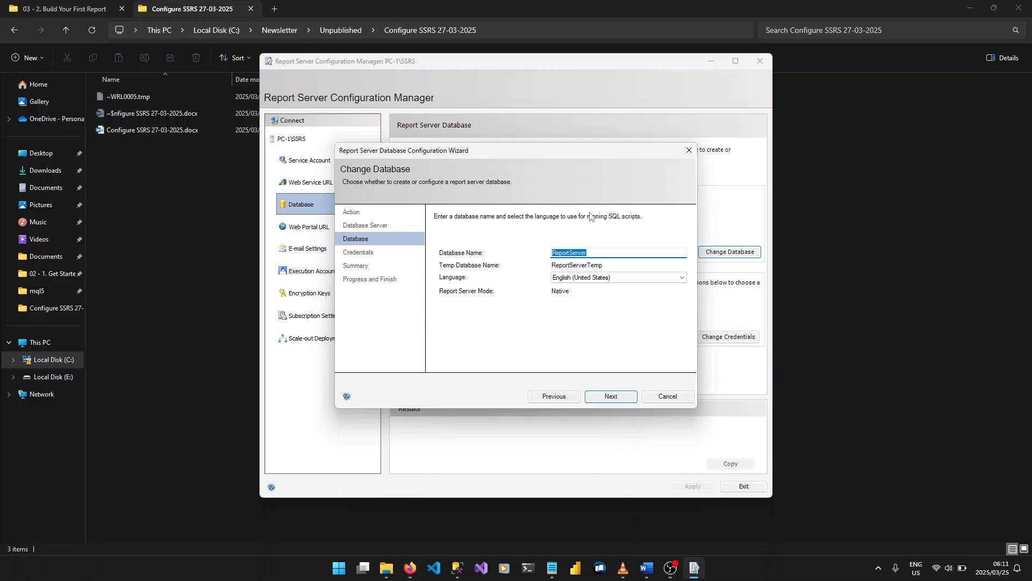
Review the script languages and select English (United States) for the new report server database
left_click(618, 277)
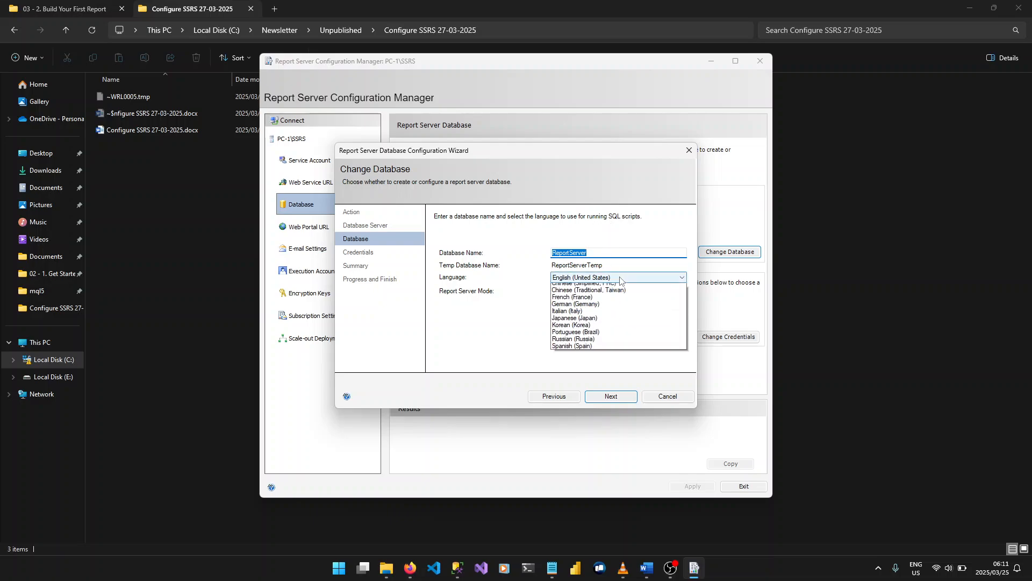
left_click(613, 284)
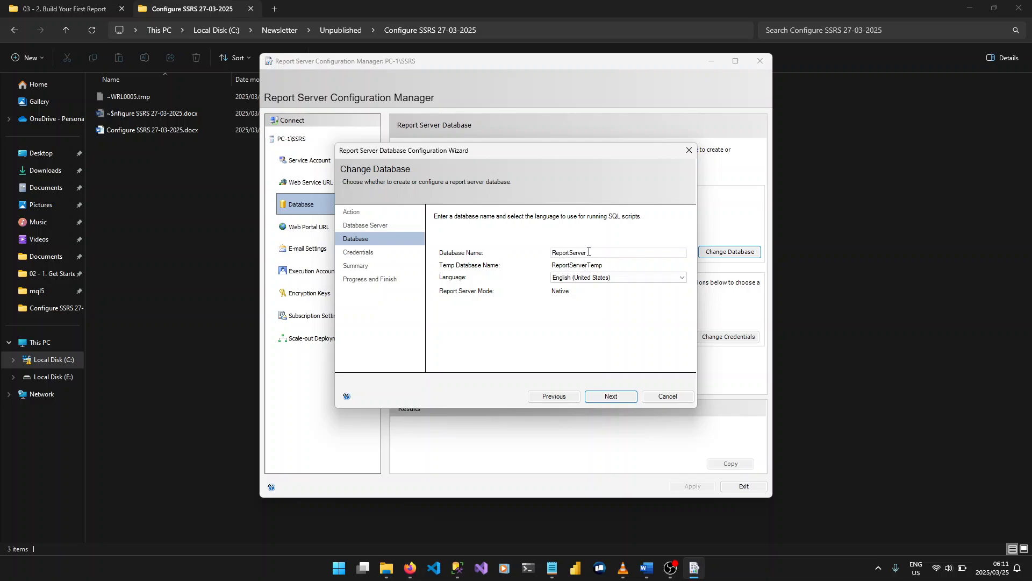
left_click(592, 251)
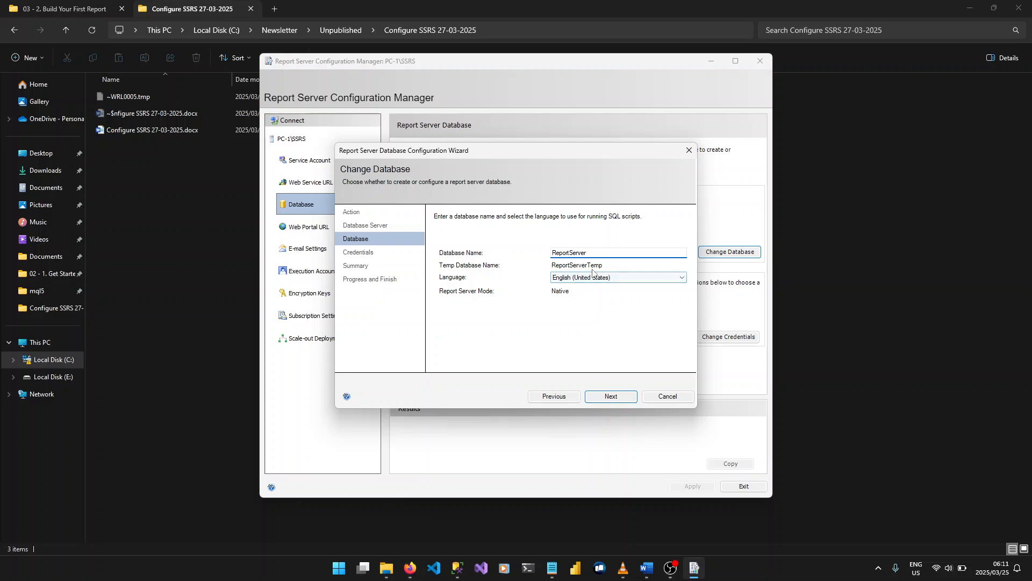
left_click(573, 279)
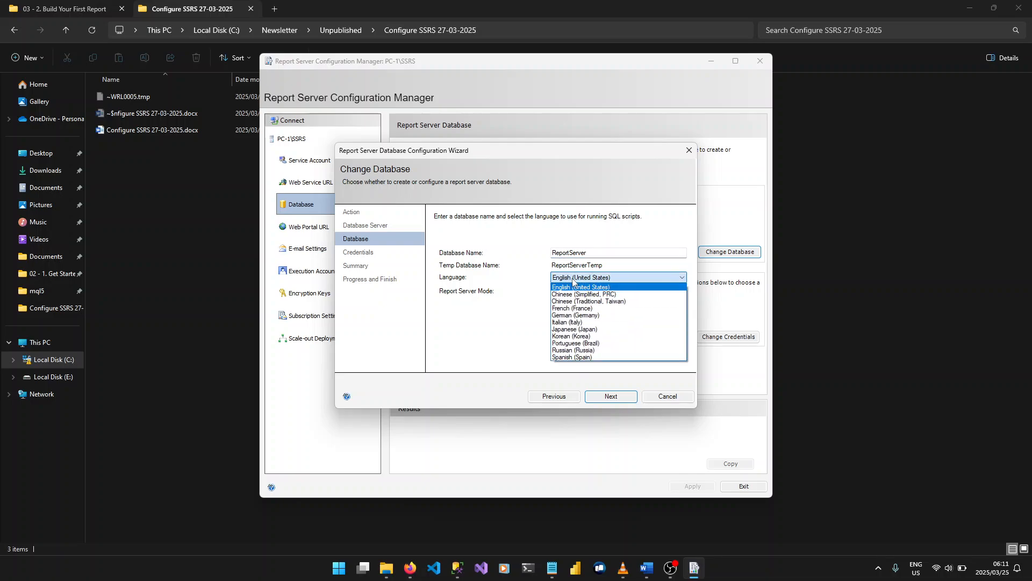
left_click(573, 281)
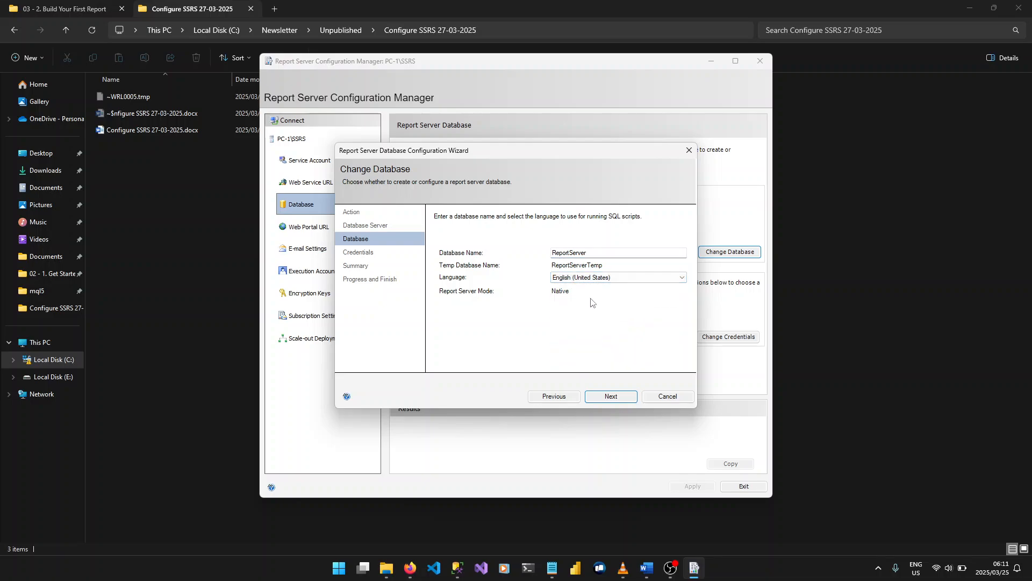
Try to continue with the existing database name, then name the database ReportServer1 and proceed to the credentials
left_click(601, 395)
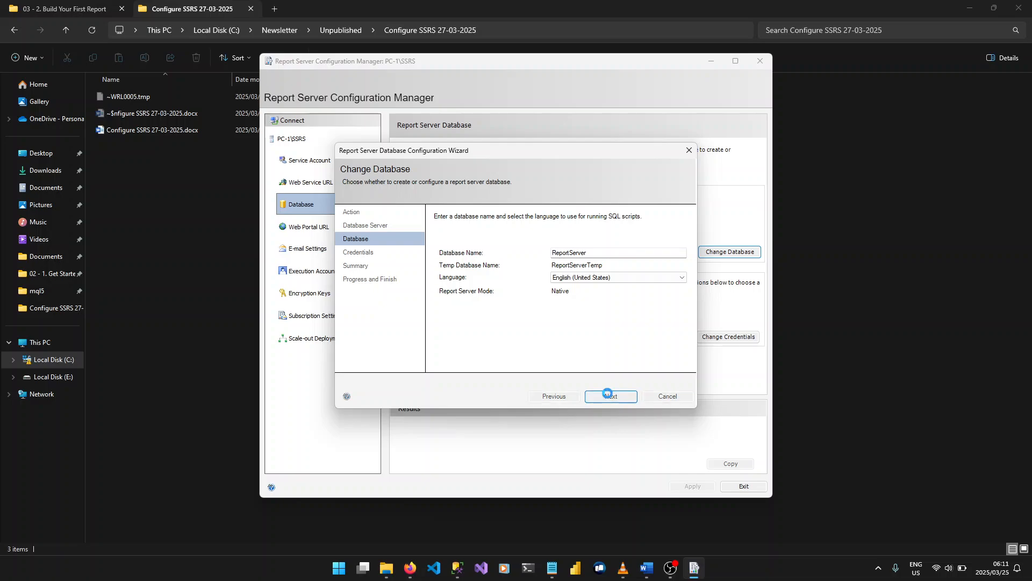
left_click(575, 321)
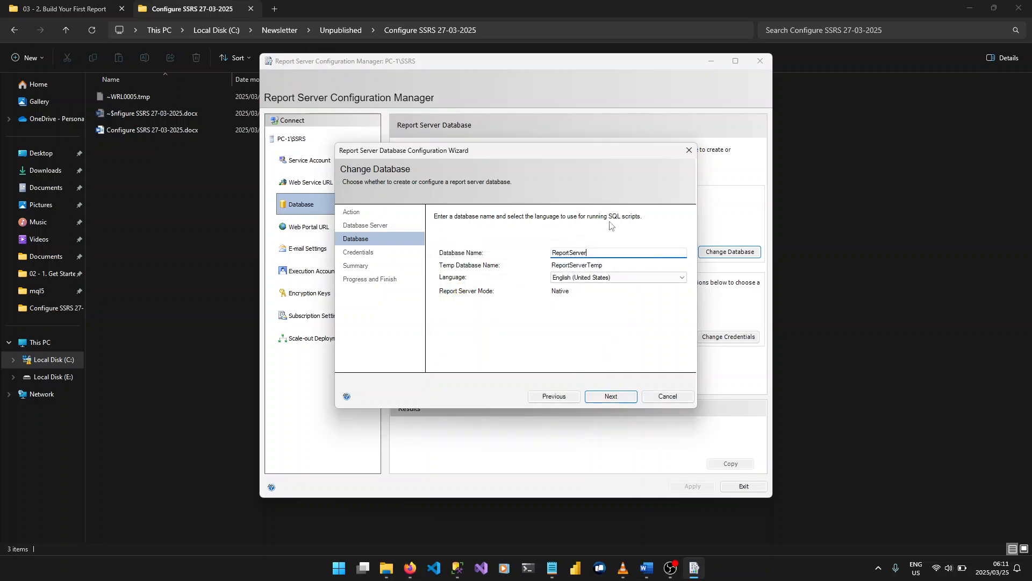
type("1")
left_click(616, 396)
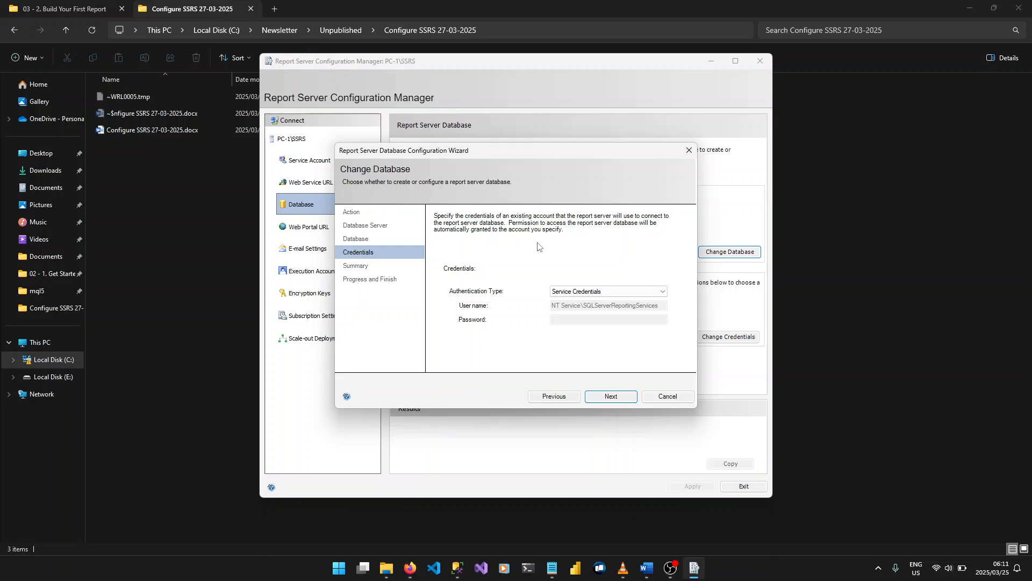
Look through the Windows and SQL Server credential options and set the authentication type to Service Credentials
left_click(581, 291)
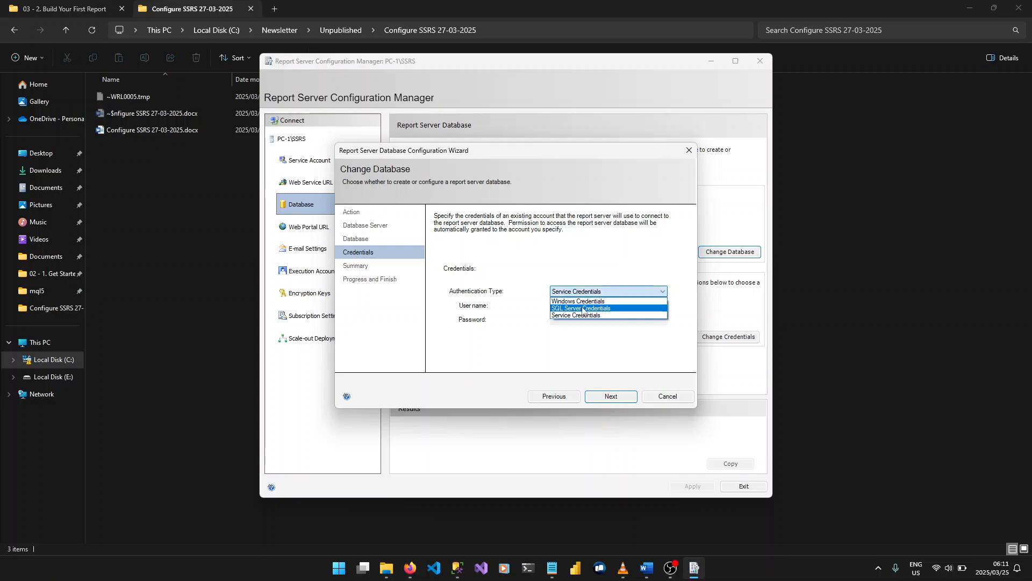
left_click(582, 301)
left_click(583, 291)
left_click(586, 308)
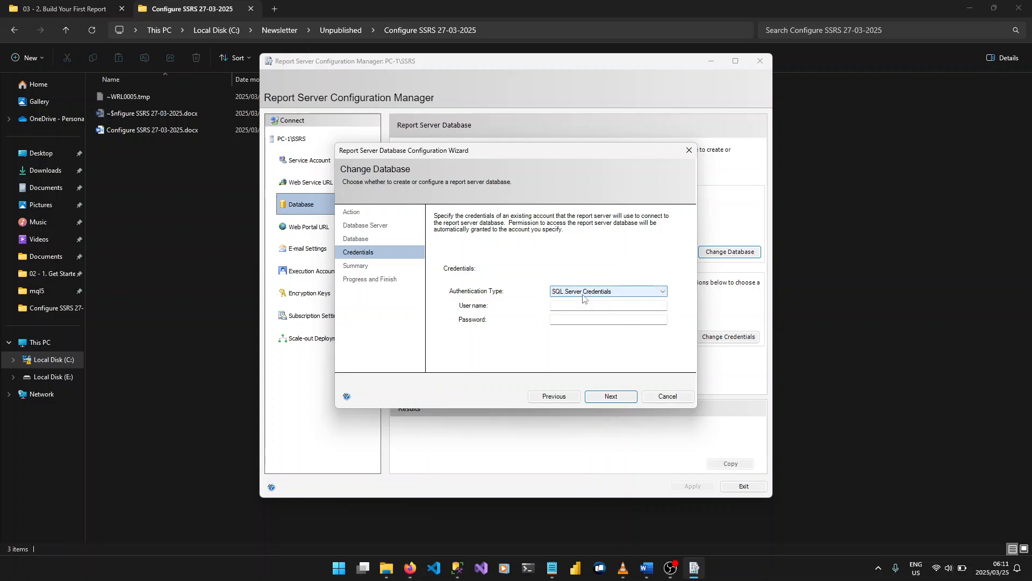
left_click(583, 293)
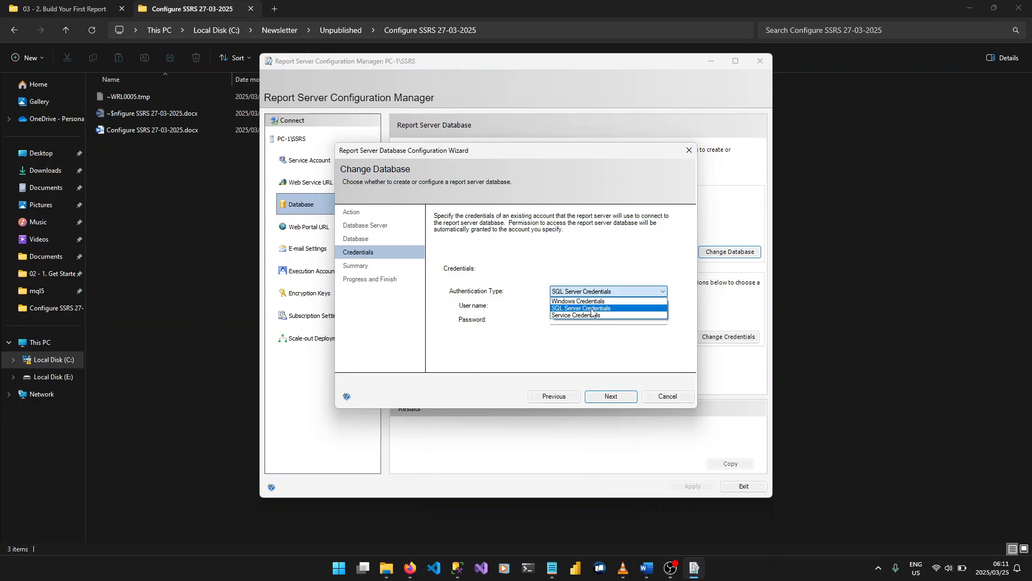
left_click(592, 316)
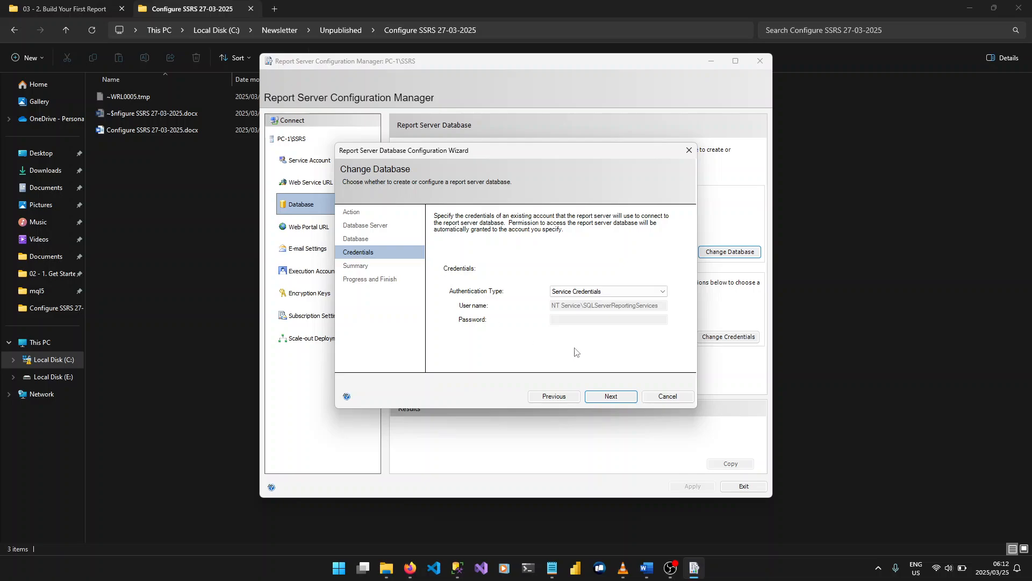
Check the summary of the new report server database settings and go back to the credentials page
left_click(617, 397)
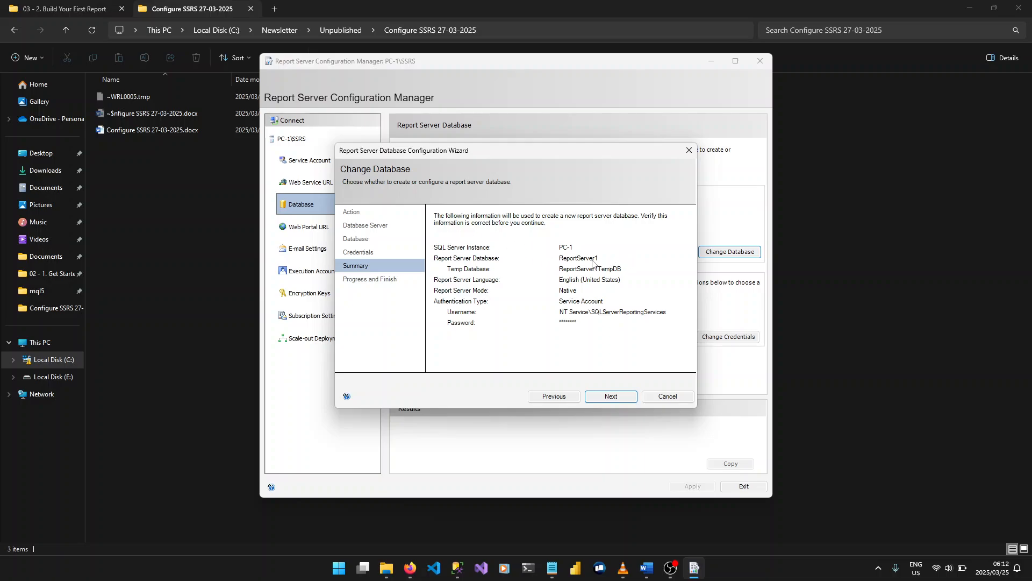
left_click(555, 400)
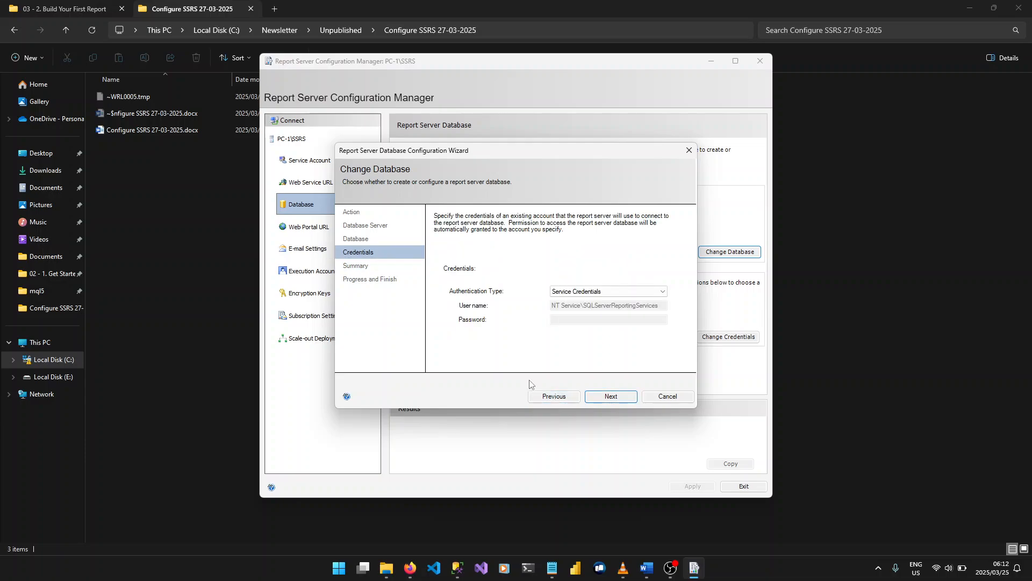
Abandon the report server database change and close its configuration wizard
left_click(558, 395)
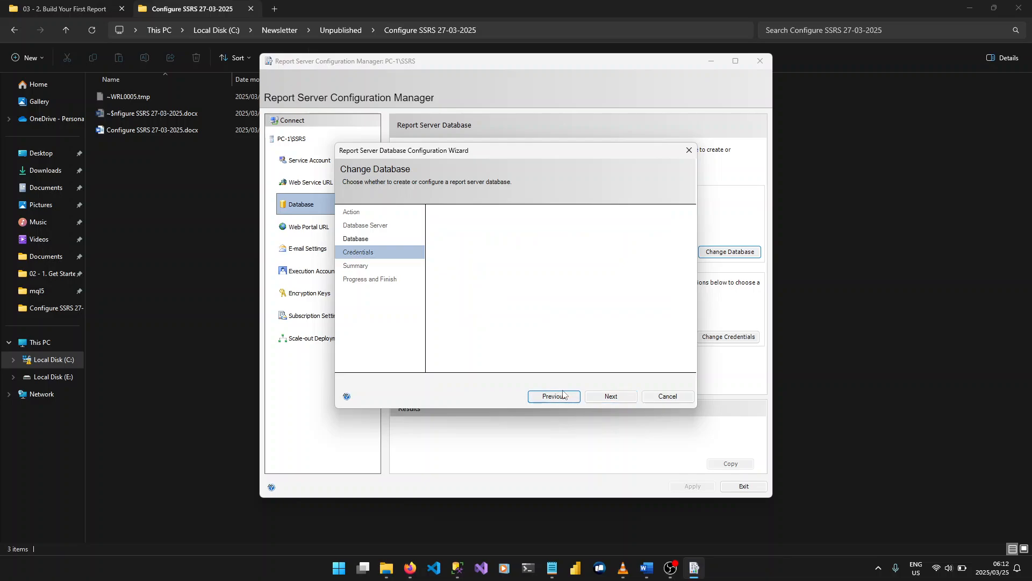
left_click(668, 398)
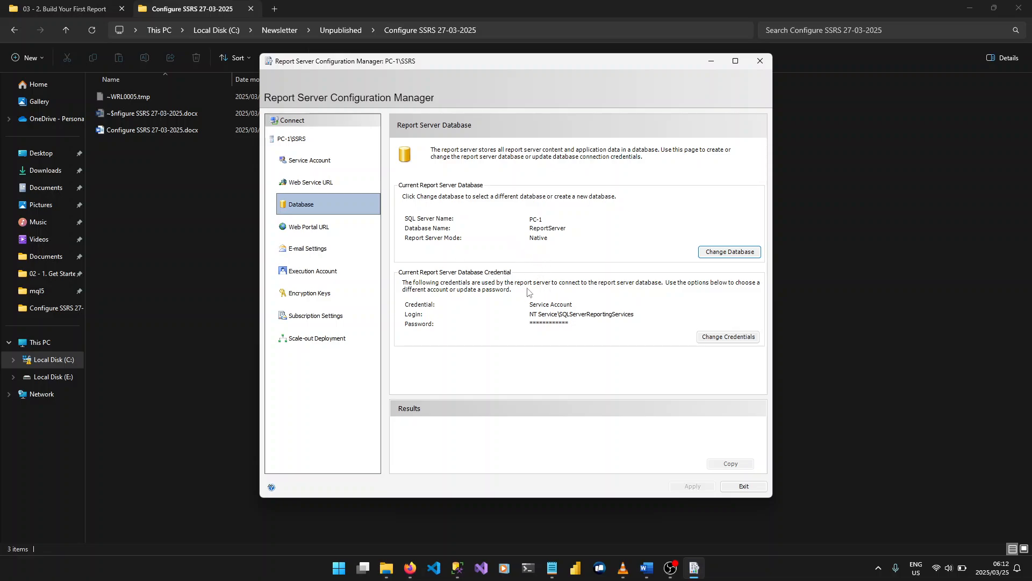
Review the web portal URL settings, open the Reports portal address in the browser, and close the browser
left_click(306, 228)
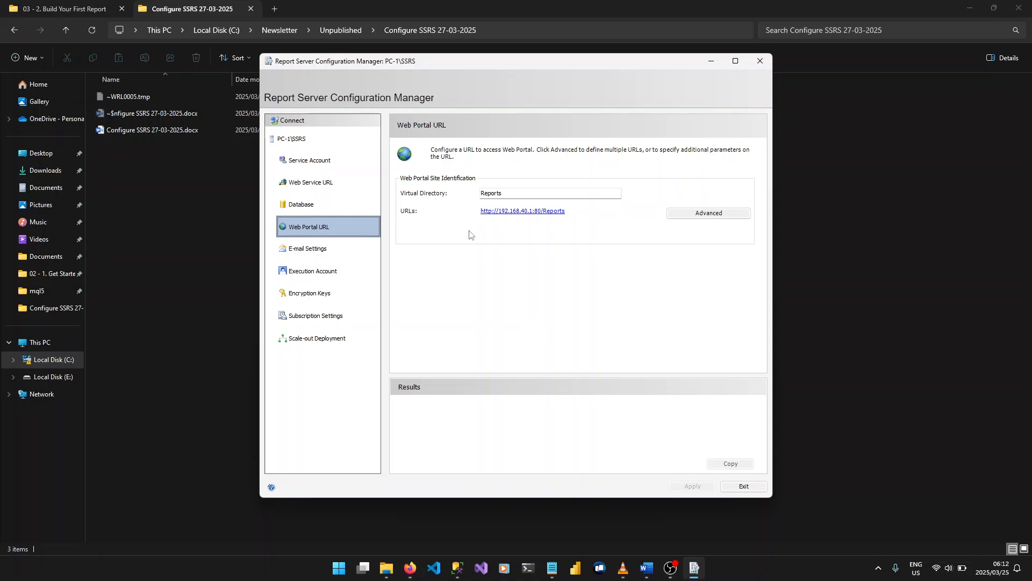
left_click(541, 214)
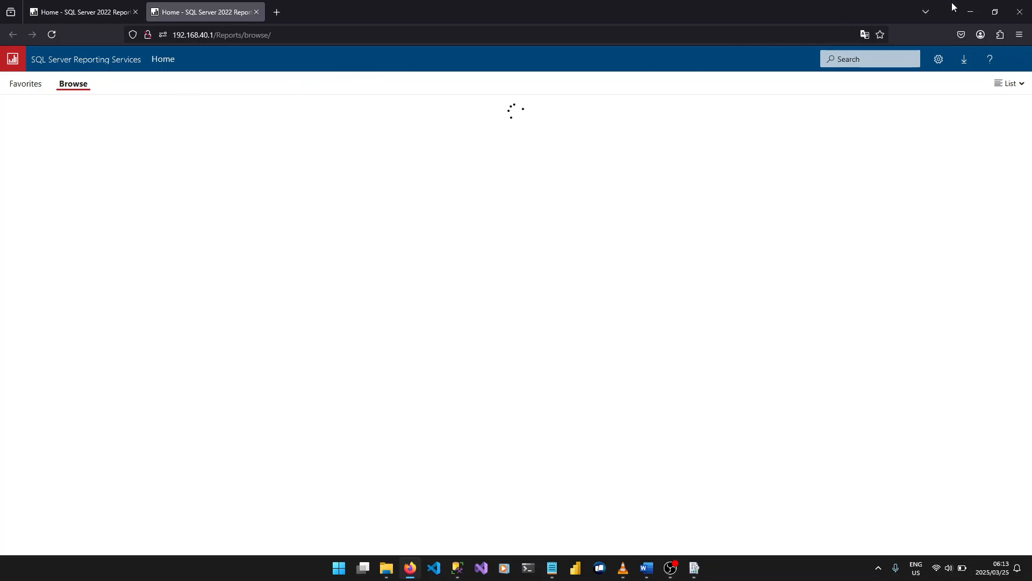
left_click(1026, 6)
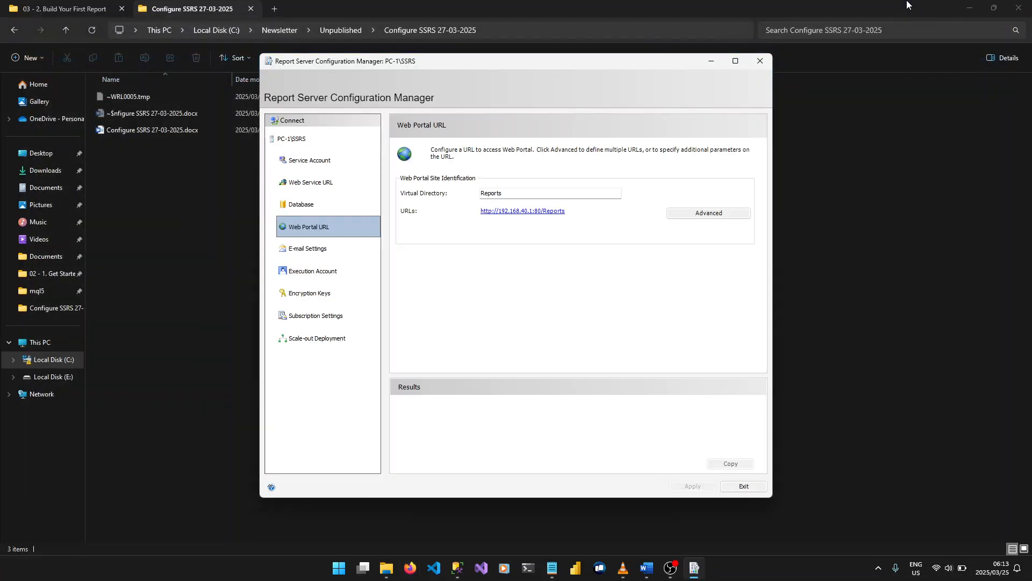
Review the report server's SMTP e-mail settings and the execution account options
left_click(340, 254)
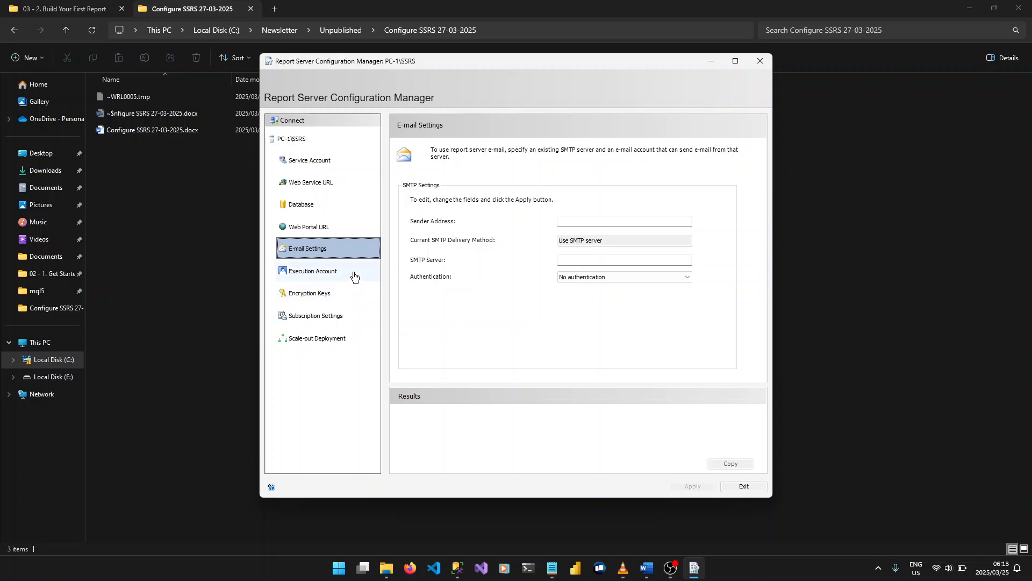
left_click(353, 276)
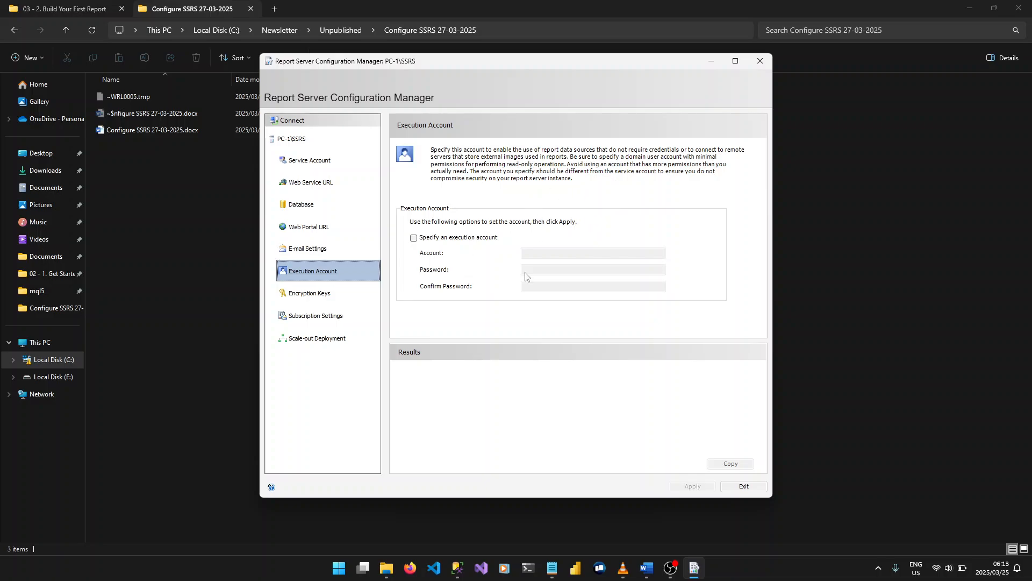
Explore backing up the encryption key, selecting SSRS_ENCRYPTIONKEY.snk in Documents as the target file, and cancel the backup
left_click(332, 293)
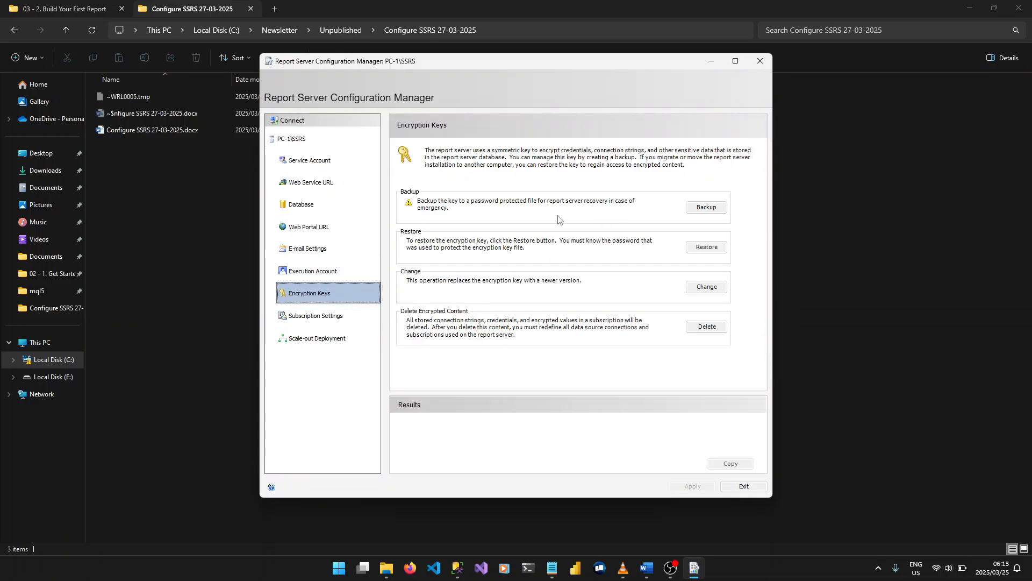
left_click(715, 209)
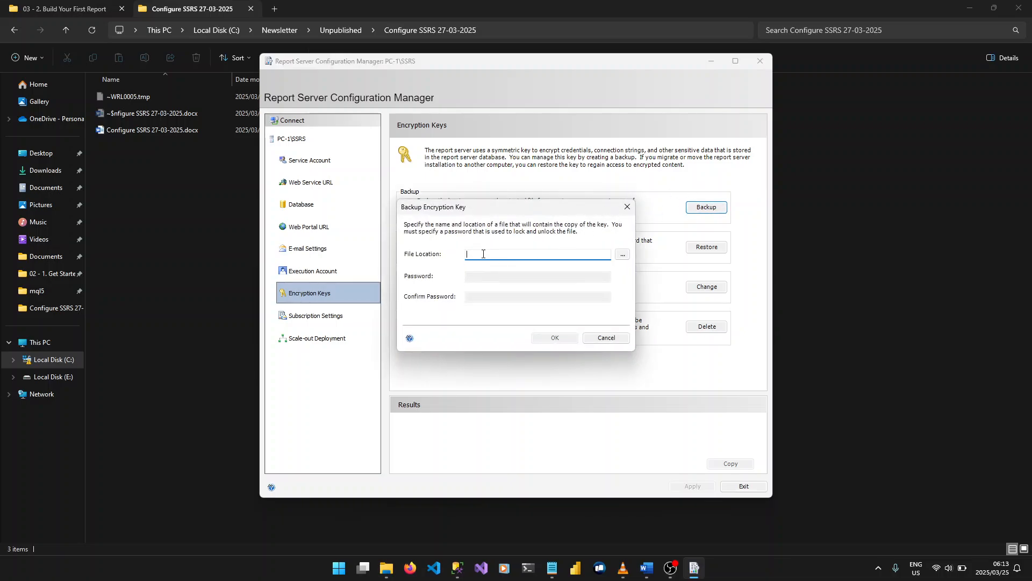
left_click(622, 255)
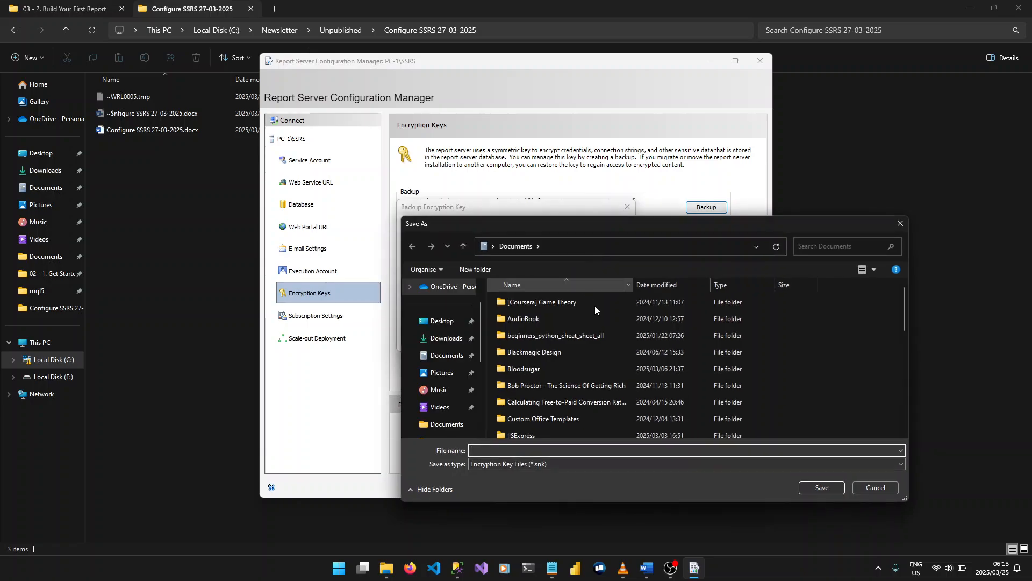
scroll(693, 340, "down", 8)
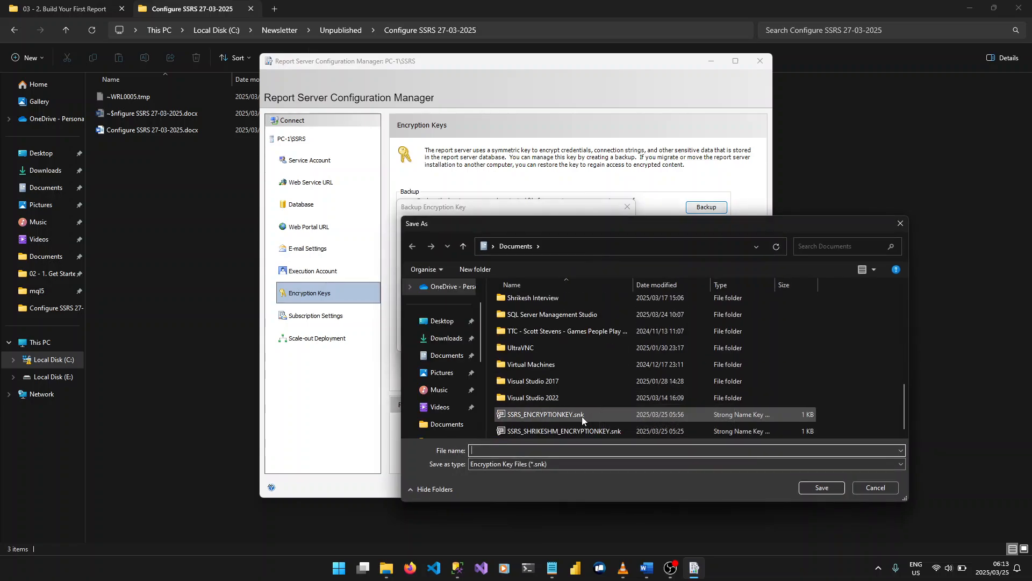
left_click(583, 414)
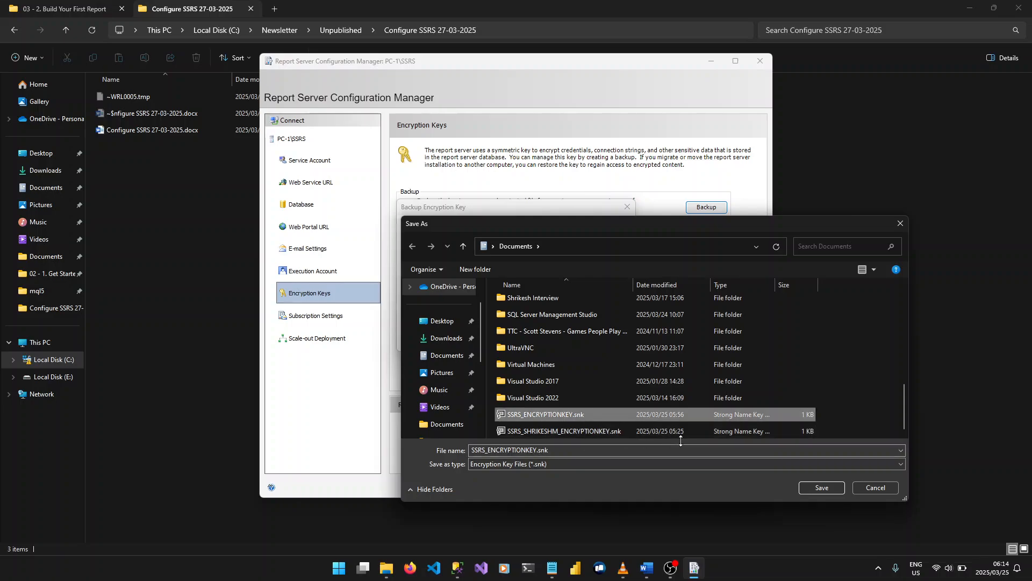
left_click(885, 483)
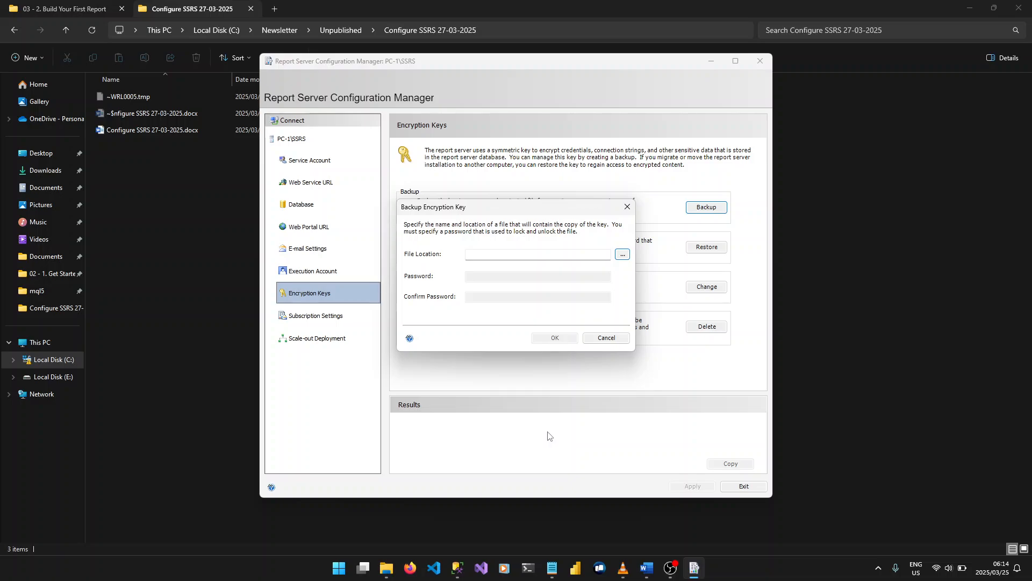
left_click(606, 337)
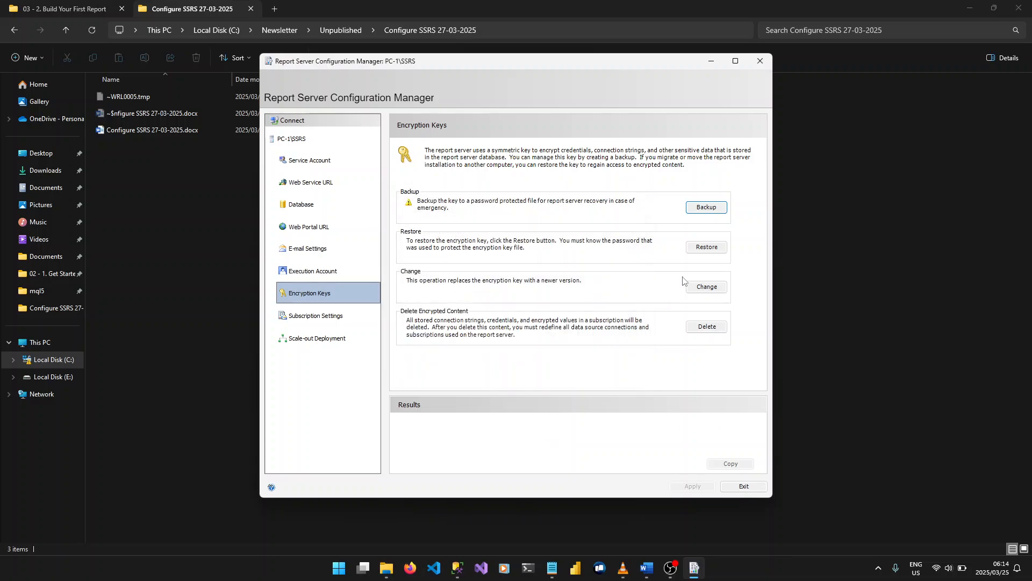
Explore restoring the encryption key, choosing SSRS_ENCRYPTIONKEY.snk from Documents as the source file, and cancel the restore
left_click(715, 250)
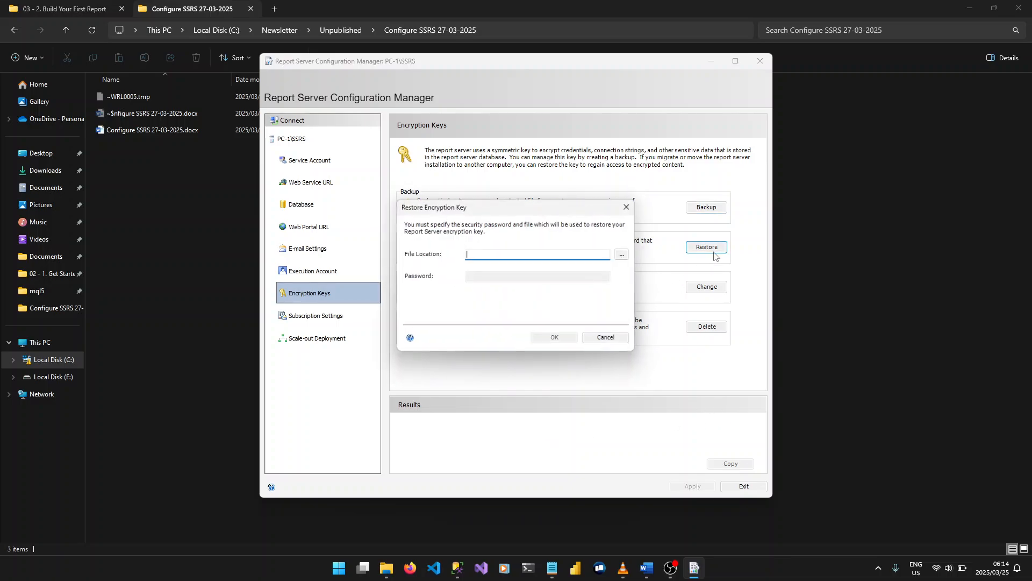
left_click(624, 254)
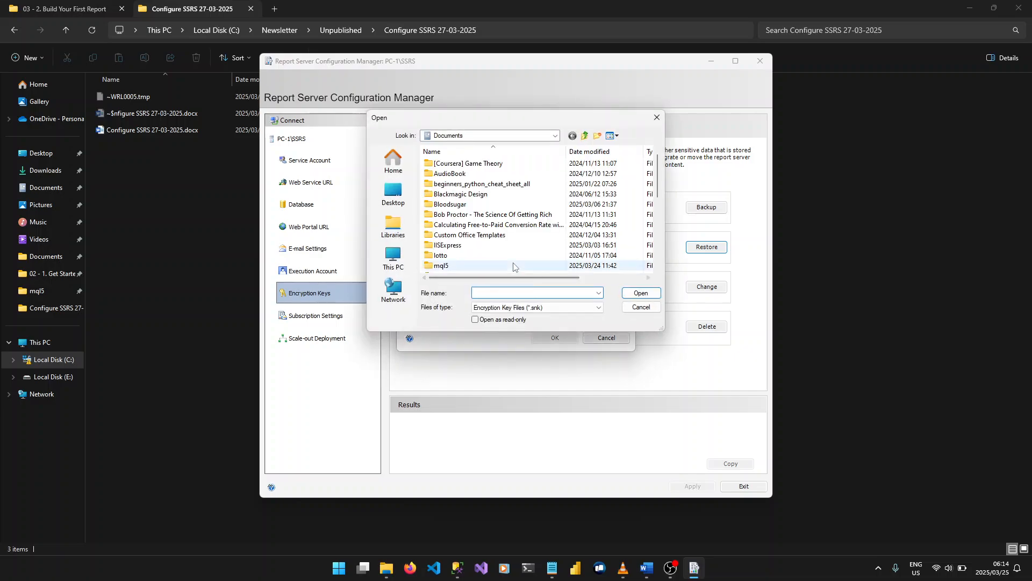
scroll(509, 257, "down", 1)
left_click(502, 256)
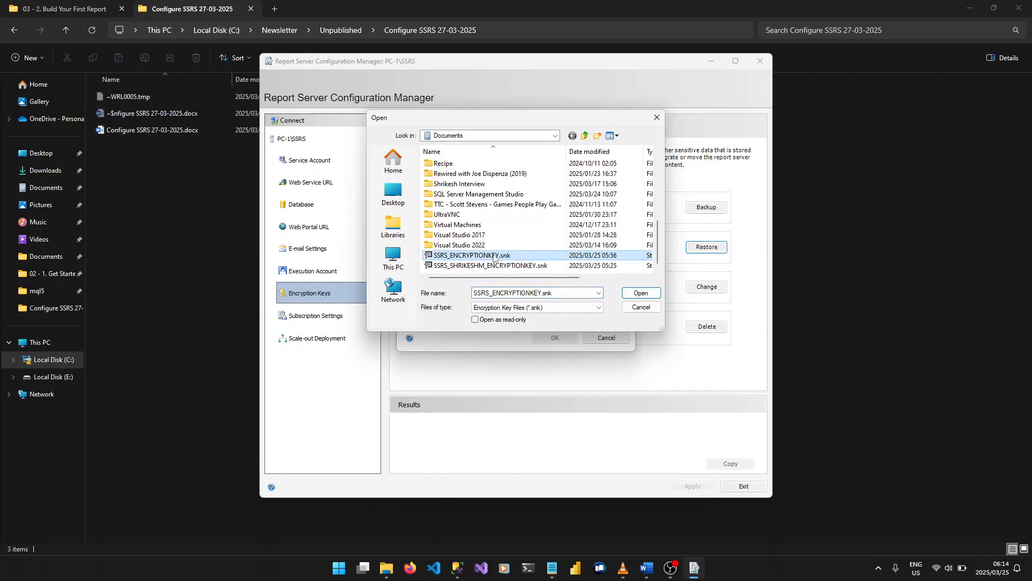
left_click(641, 310)
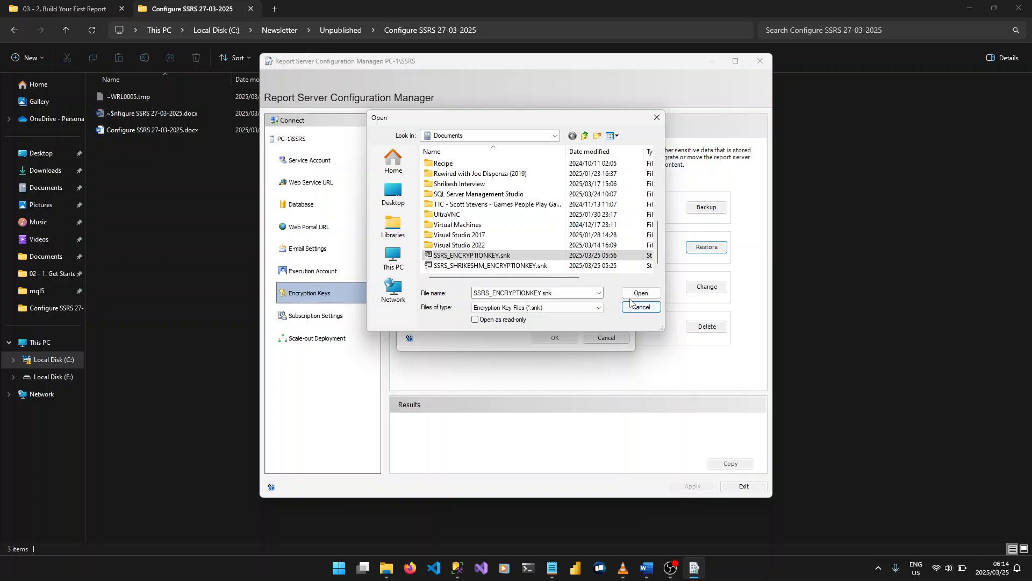
left_click(641, 293)
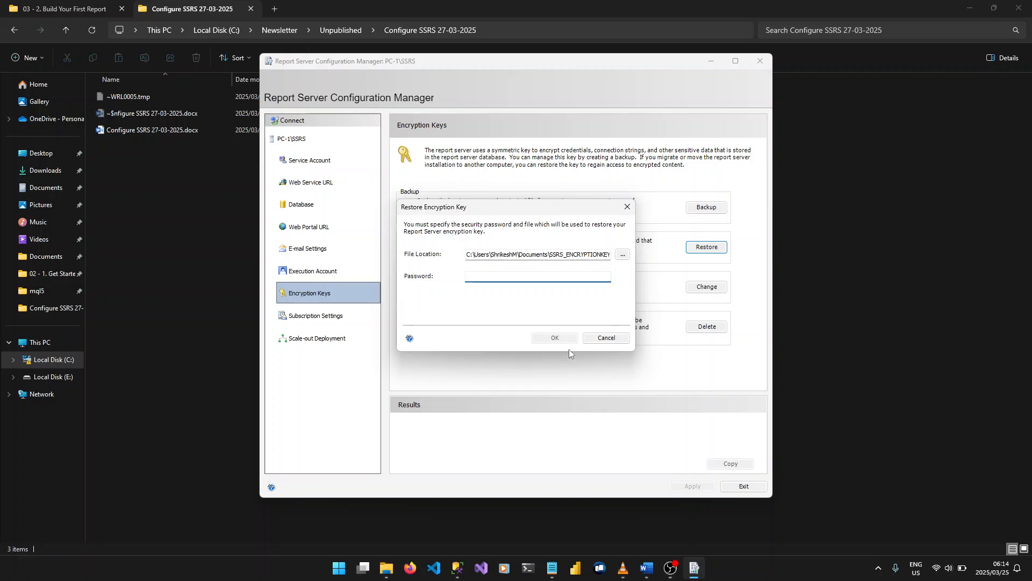
left_click(620, 337)
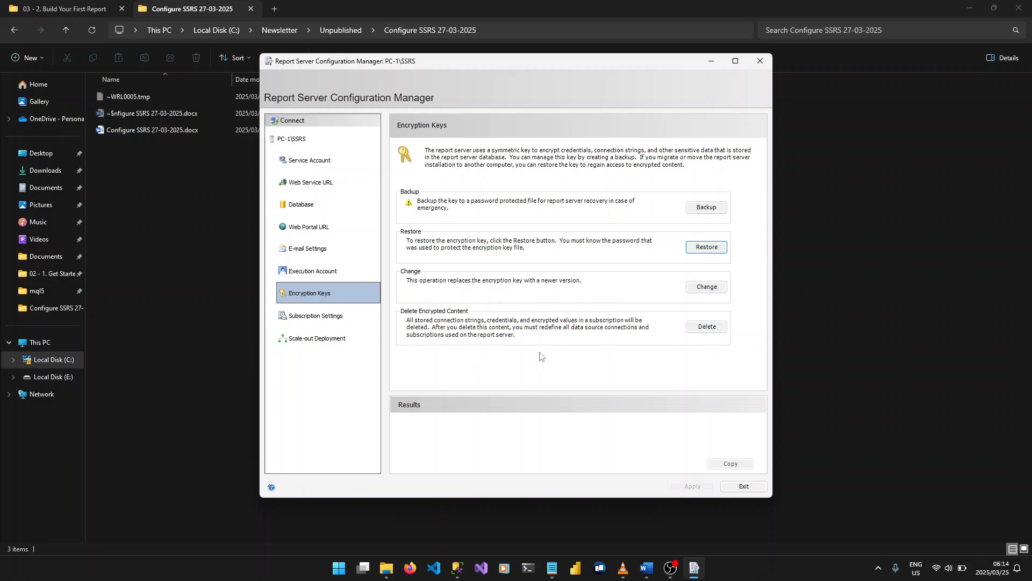
Review the file share account options for subscriptions and the scale-out deployment status
left_click(316, 316)
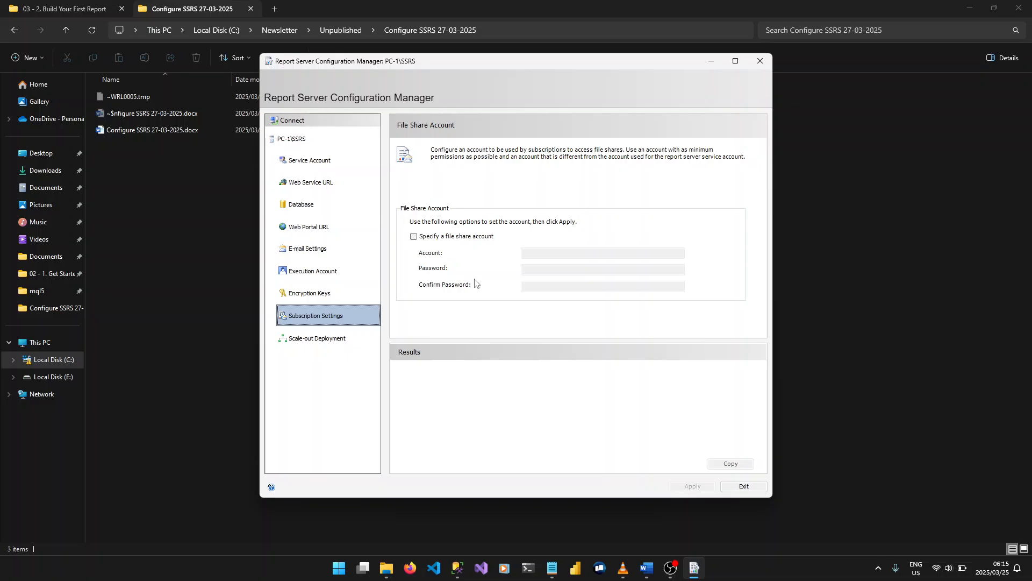
left_click(328, 343)
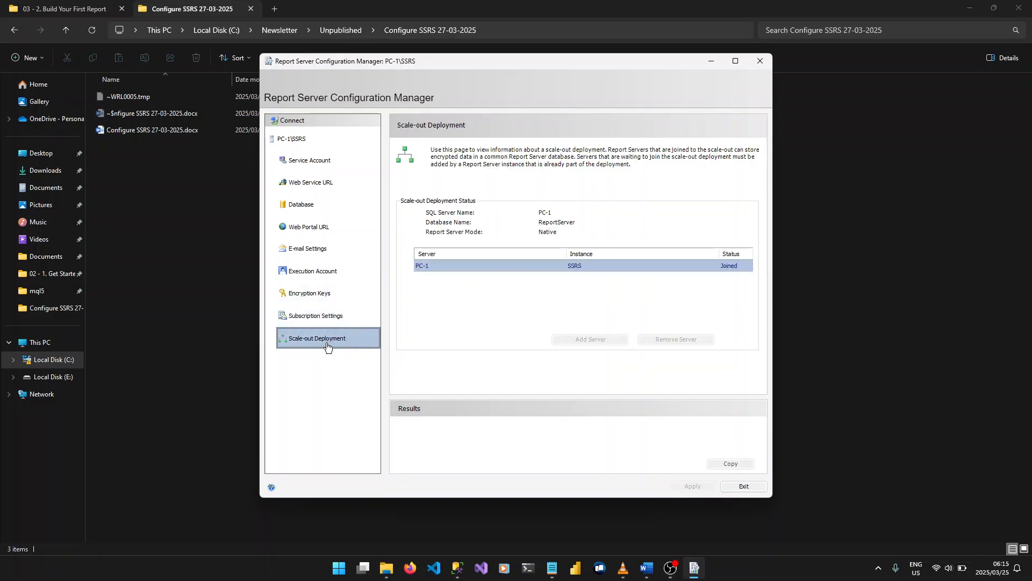